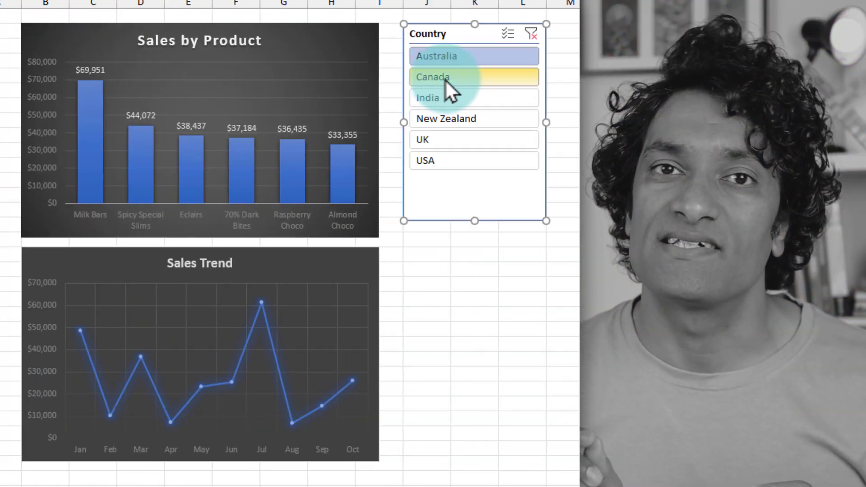
# - Filter both dashboard charts to Canada, India and New Zealand with the Country slicer
pyautogui.click(445, 79)
pyautogui.click(447, 101)
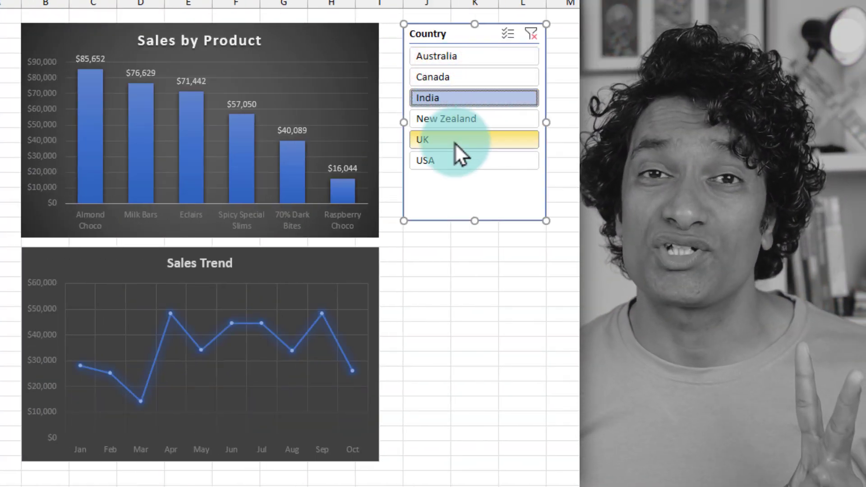
pyautogui.click(455, 121)
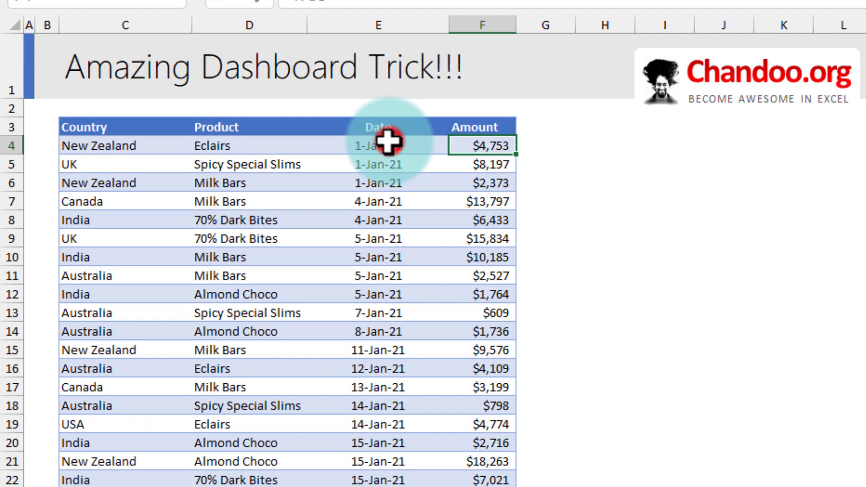
# - Select the first row's Country, Product, Date and Amount cells, then scroll the sales table
pyautogui.click(115, 145)
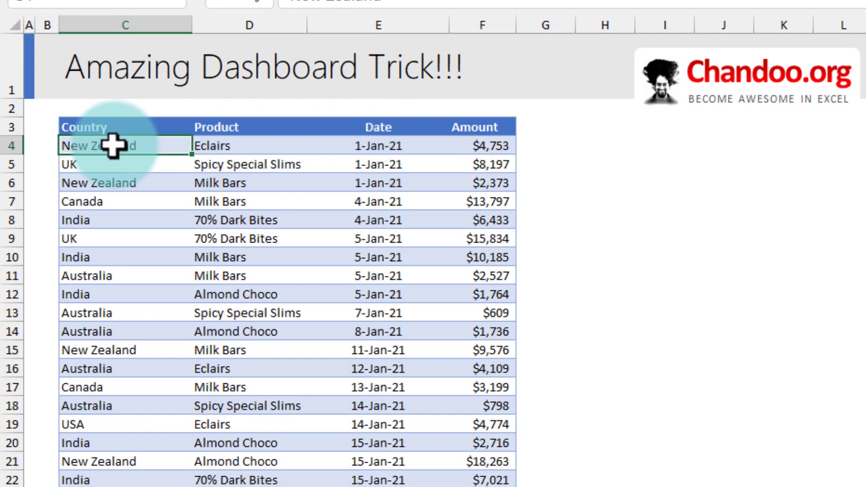
pyautogui.click(237, 149)
pyautogui.click(357, 147)
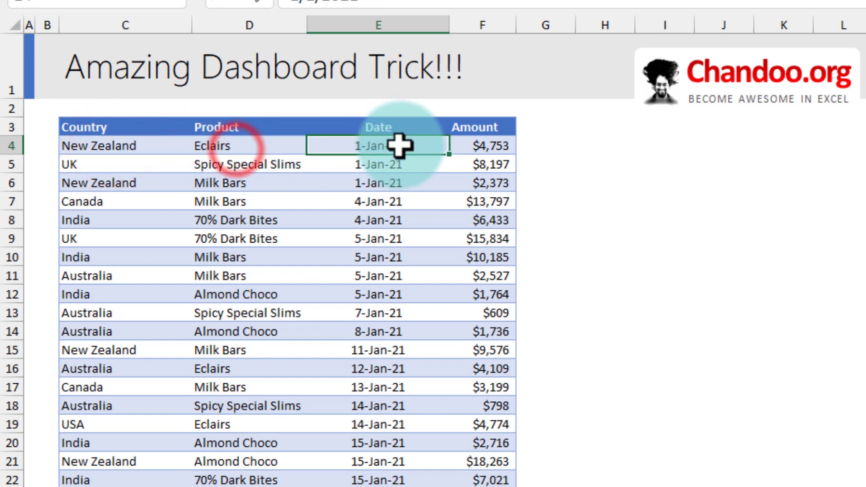
pyautogui.click(483, 144)
pyautogui.scroll(-6, 412, 324)
pyautogui.scroll(6, 412, 325)
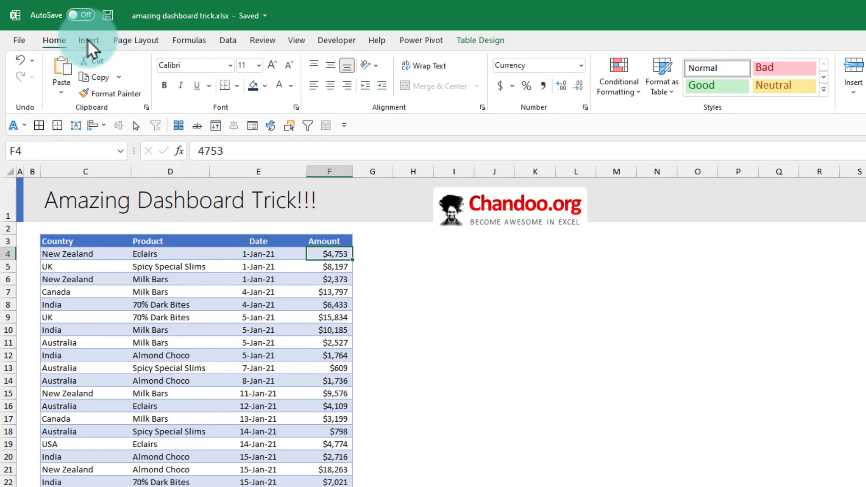
# - Create a pivot table from the sales data with Product as rows and Sum of Amount as values
pyautogui.click(88, 39)
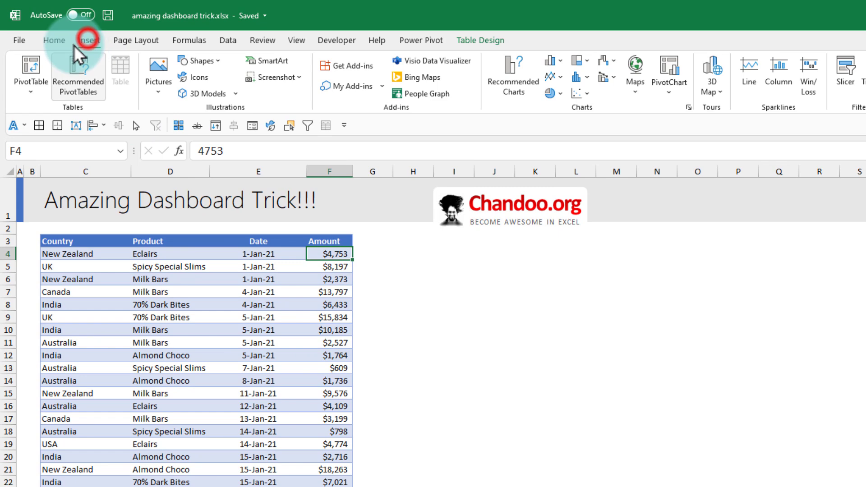
pyautogui.click(25, 66)
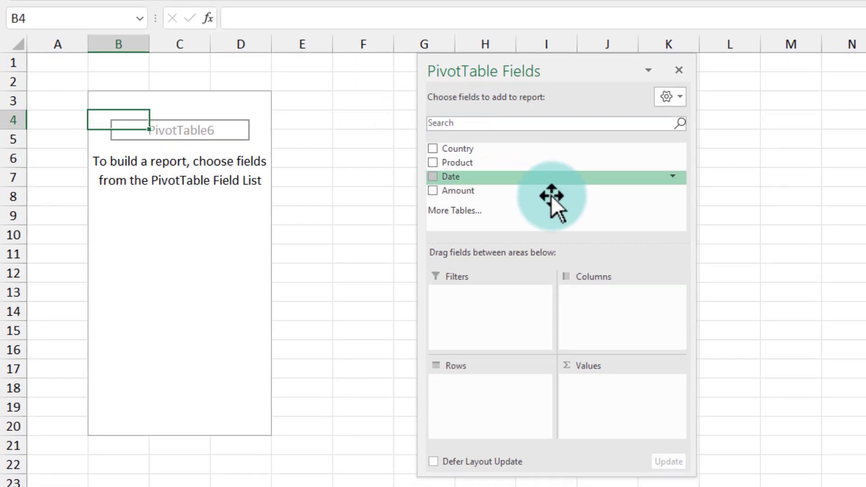
pyautogui.moveTo(470, 165); pyautogui.dragTo(484, 399)
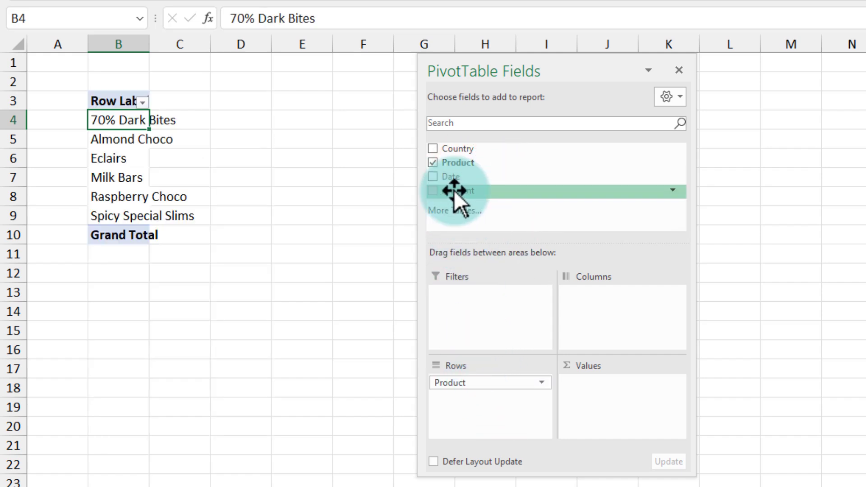
pyautogui.moveTo(456, 191); pyautogui.dragTo(618, 401)
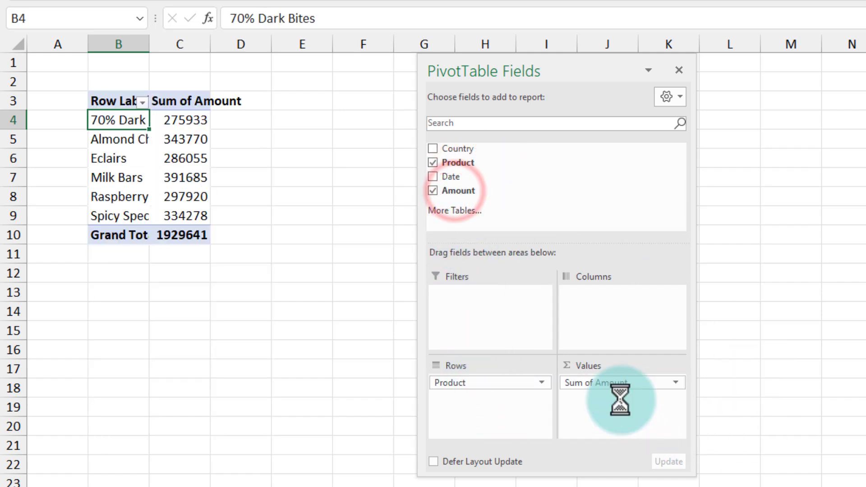
# - Sort the products by Sum of Amount, largest to smallest, and widen column B
pyautogui.rightClick(191, 120)
pyautogui.press('Down')
pyautogui.press('Down')
pyautogui.press('Down')
pyautogui.press('Down')
pyautogui.press('Right')
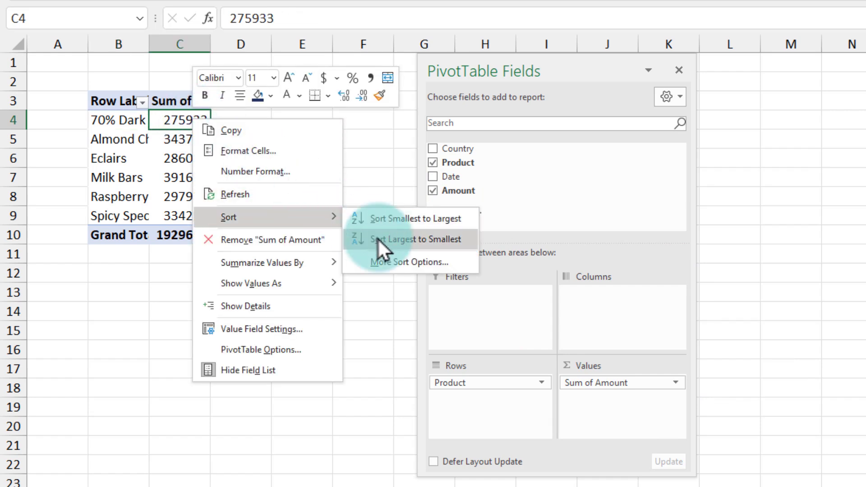
pyautogui.click(379, 239)
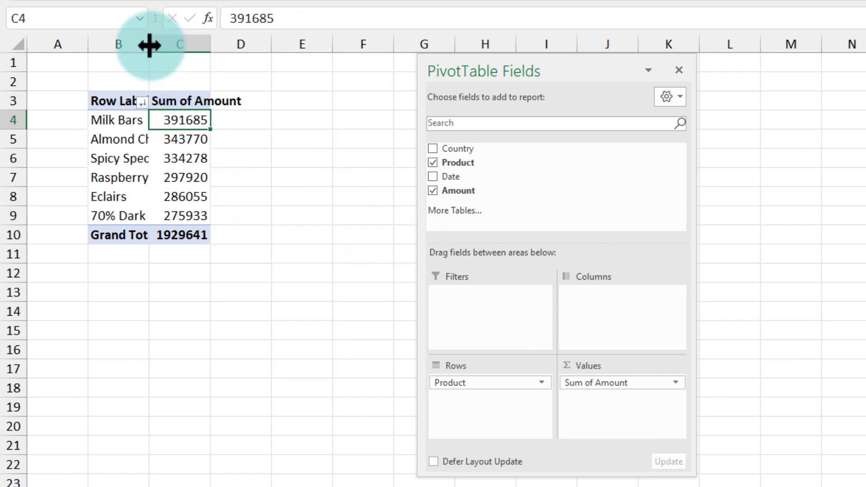
pyautogui.moveTo(149, 44); pyautogui.dragTo(194, 45)
pyautogui.click(148, 120)
pyautogui.click(227, 120)
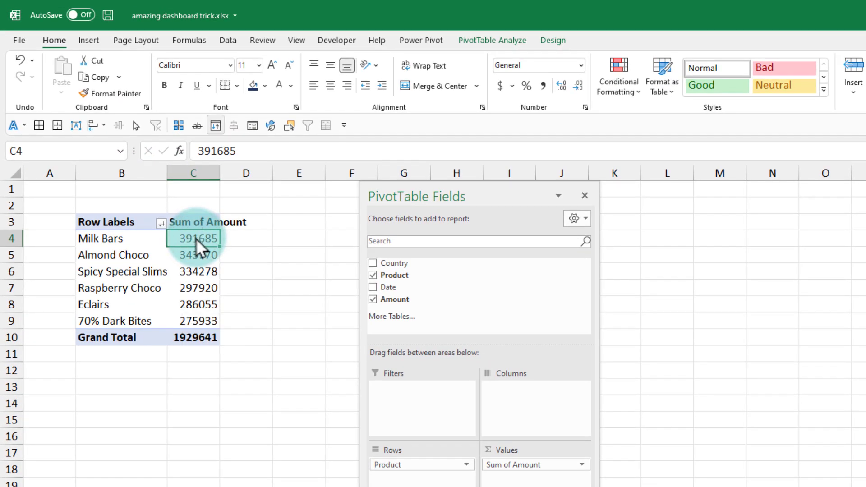
# - Insert a clustered column pivot chart, dock the Fields pane, and place the chart beside the pivot table
pyautogui.click(89, 40)
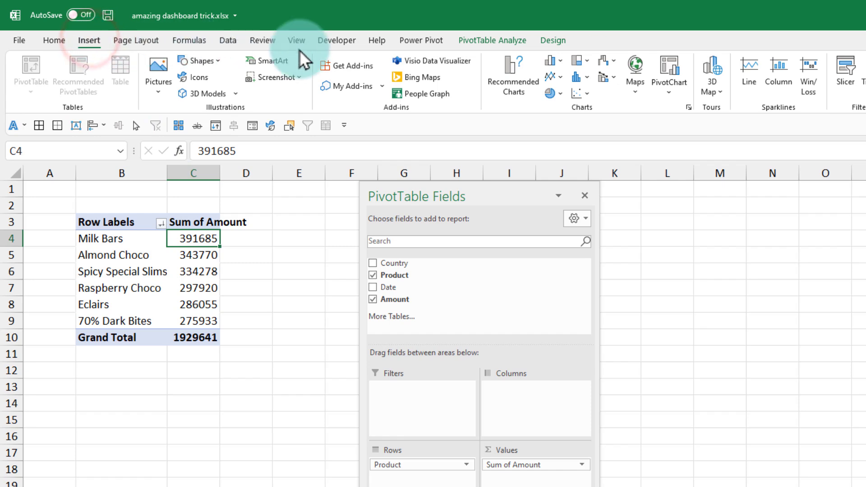
pyautogui.click(553, 63)
pyautogui.click(565, 115)
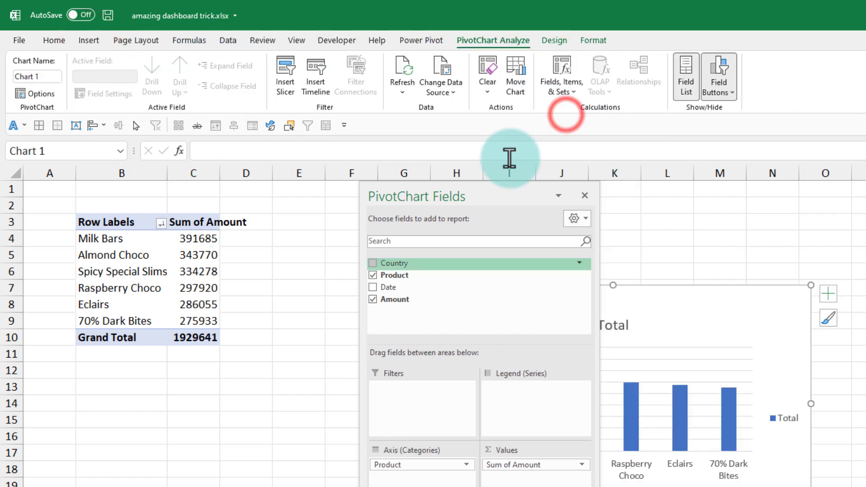
pyautogui.doubleClick(464, 195)
pyautogui.moveTo(594, 299); pyautogui.dragTo(444, 227)
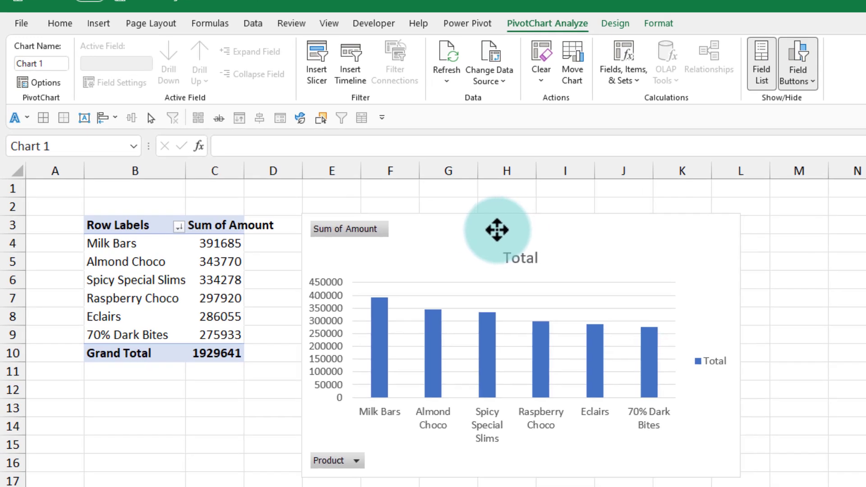
pyautogui.moveTo(497, 230); pyautogui.dragTo(497, 232)
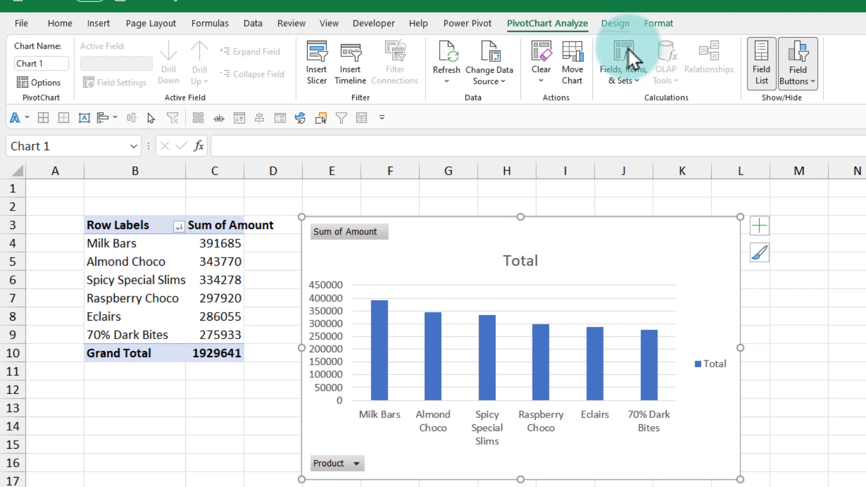
# - Apply the dark Style 9 chart style and delete the Total legend
pyautogui.click(614, 23)
pyautogui.click(645, 78)
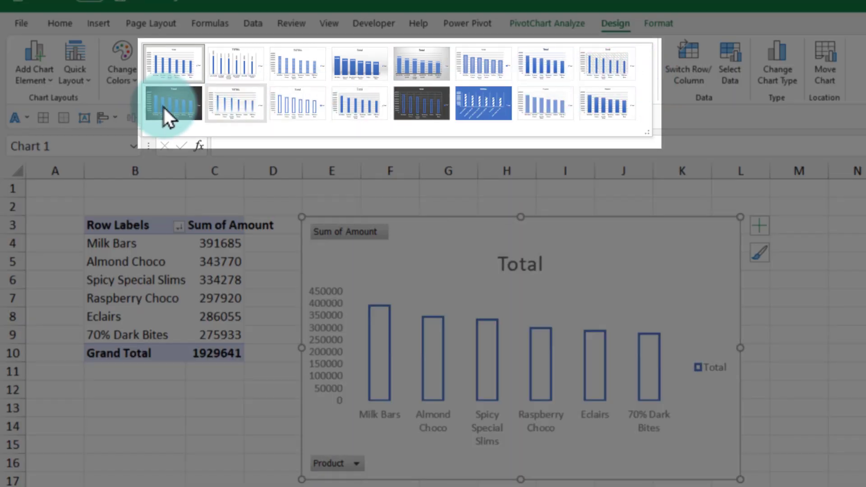
pyautogui.click(163, 106)
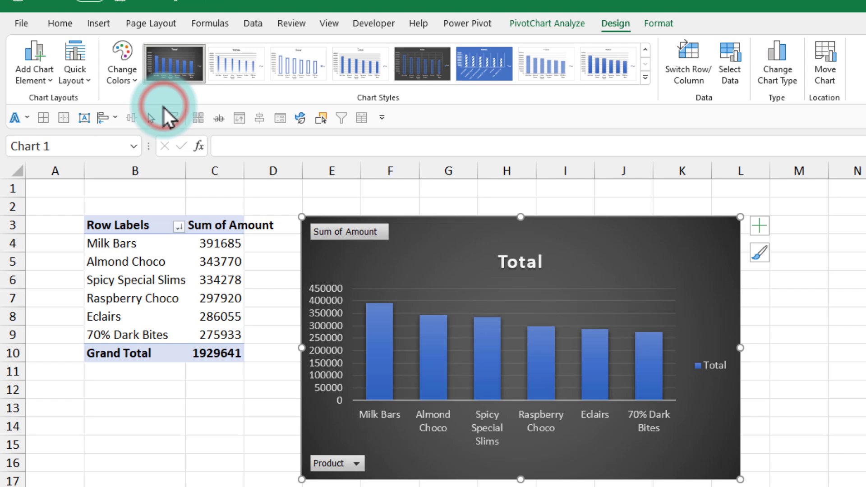
pyautogui.click(714, 370)
pyautogui.press('Delete')
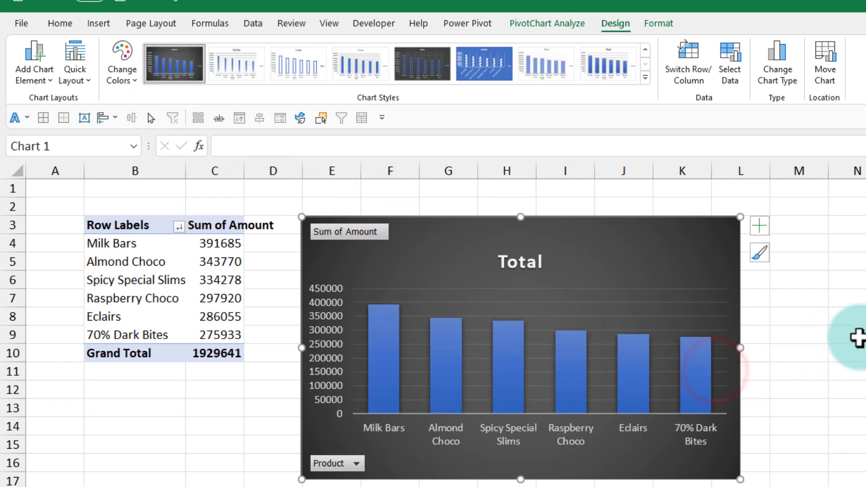
# - Hide the chart's field buttons and retitle it 'Sales by Product'
pyautogui.click(555, 23)
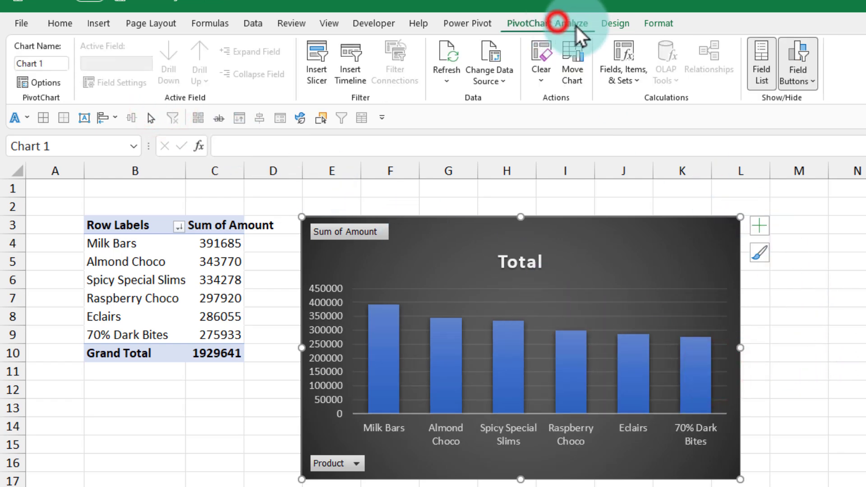
pyautogui.click(796, 63)
pyautogui.click(512, 238)
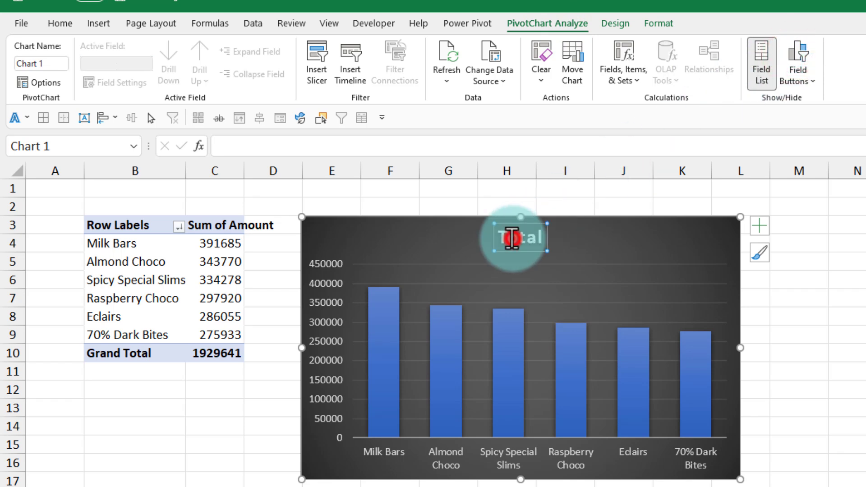
pyautogui.click(511, 238)
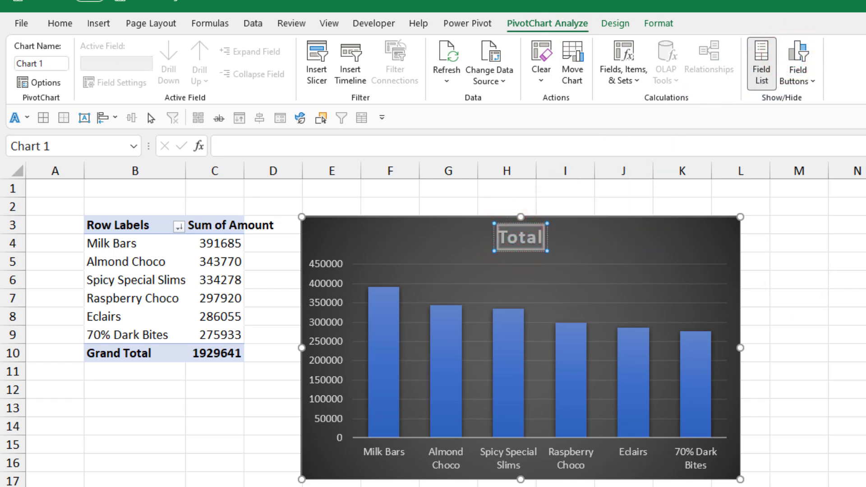
pyautogui.write('Sales by Product')
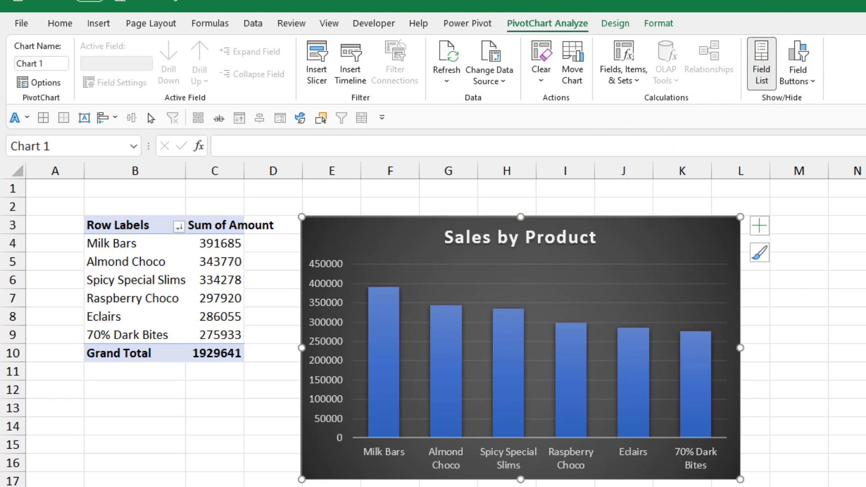
pyautogui.click(705, 333)
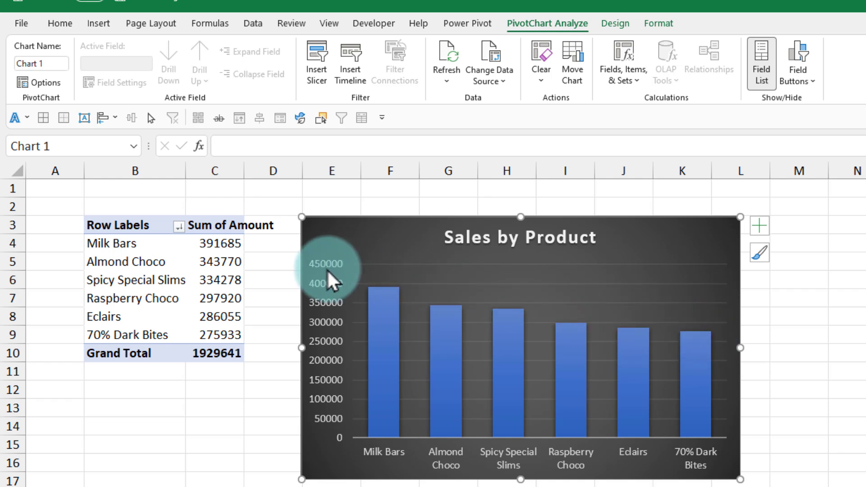
# - Format the pivot's Sum of Amount values as Currency with 0 decimal places
pyautogui.rightClick(207, 245)
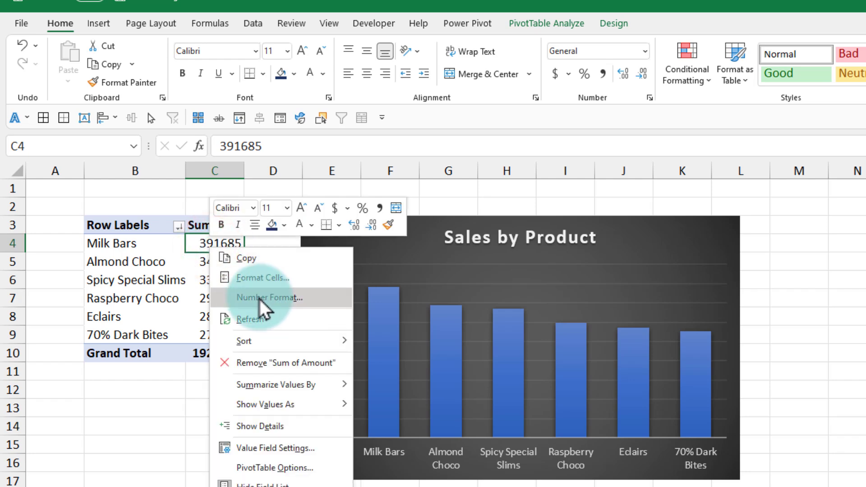
pyautogui.click(258, 299)
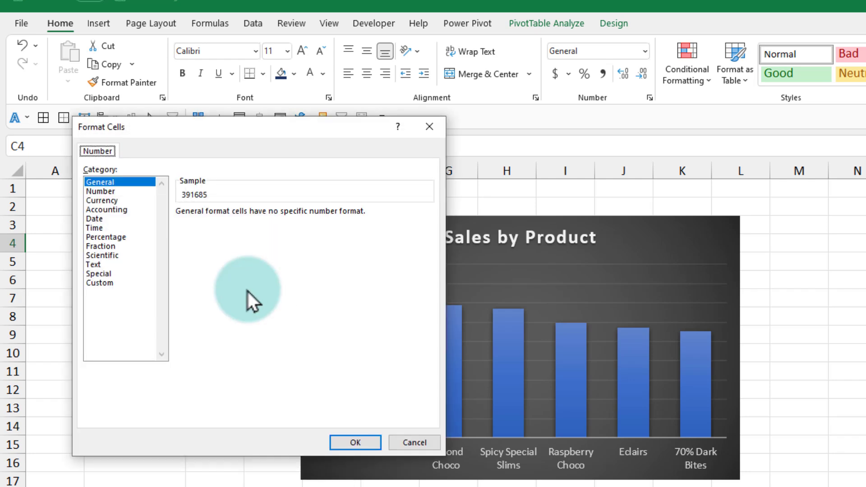
pyautogui.click(111, 201)
pyautogui.click(271, 215)
pyautogui.click(271, 215)
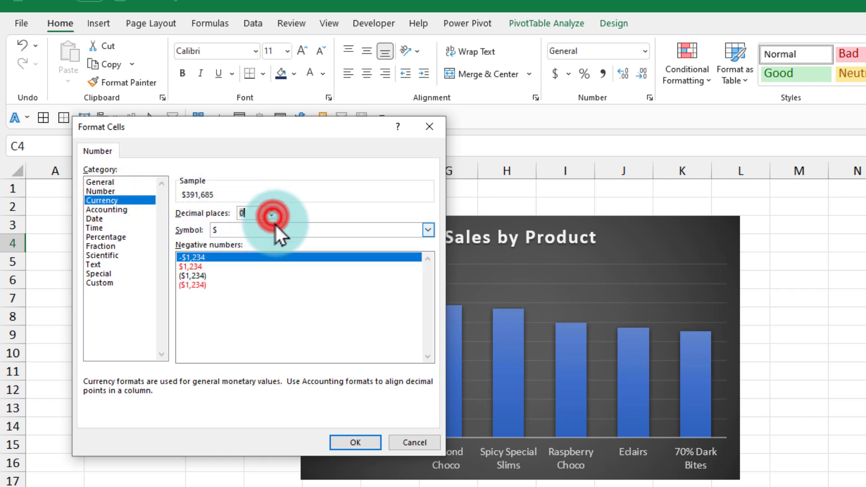
pyautogui.click(356, 442)
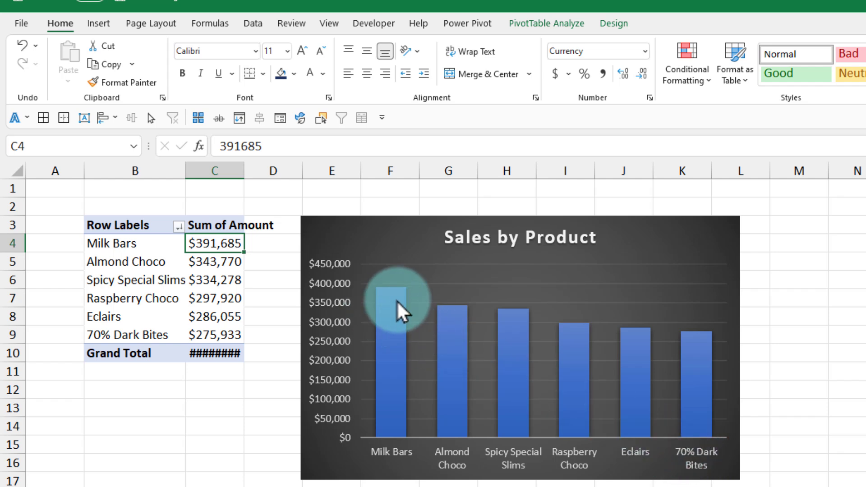
# - Add dollar data labels to every bar of the Sales by Product chart
pyautogui.click(445, 279)
pyautogui.click(760, 225)
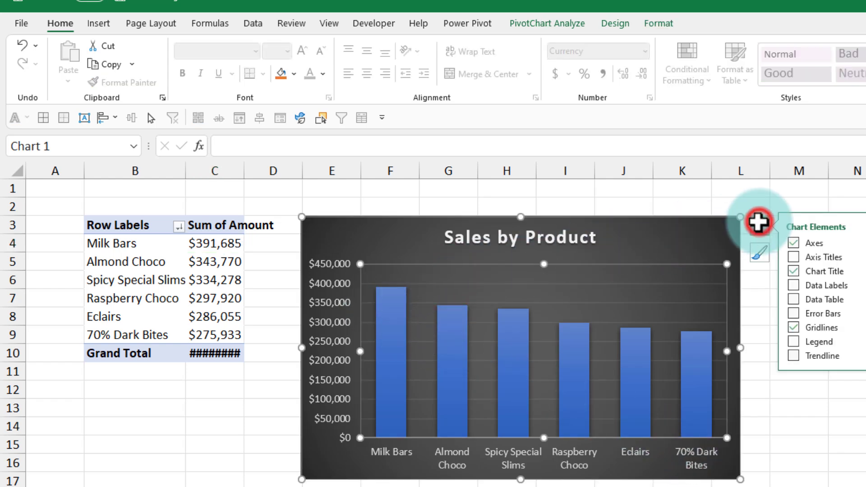
pyautogui.click(793, 285)
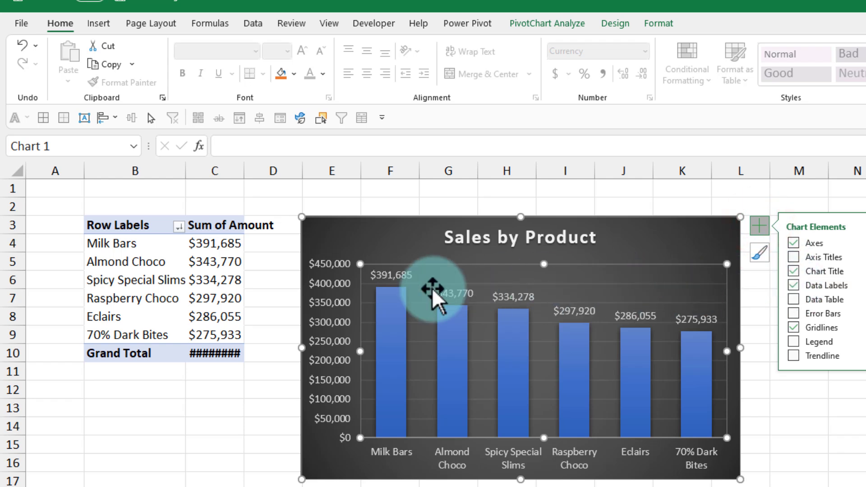
pyautogui.click(330, 289)
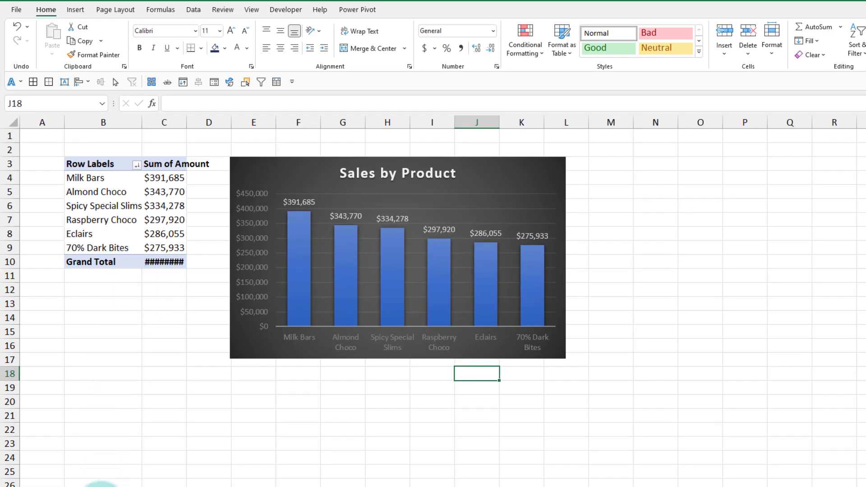
# - Copy the pivot table B3:C10 and paste the copy at B18
pyautogui.click(105, 483)
pyautogui.click(96, 177)
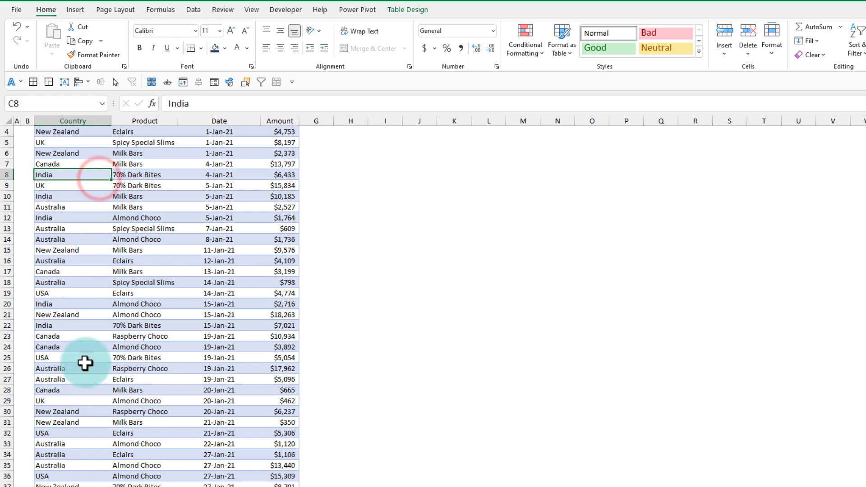
pyautogui.click(76, 482)
pyautogui.moveTo(81, 163); pyautogui.dragTo(175, 263)
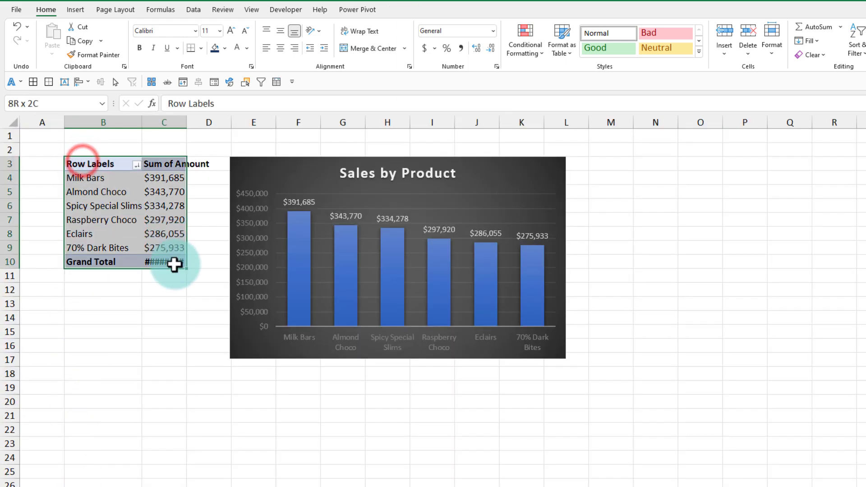
pyautogui.hotkey('ctrl', 'c')
pyautogui.click(96, 372)
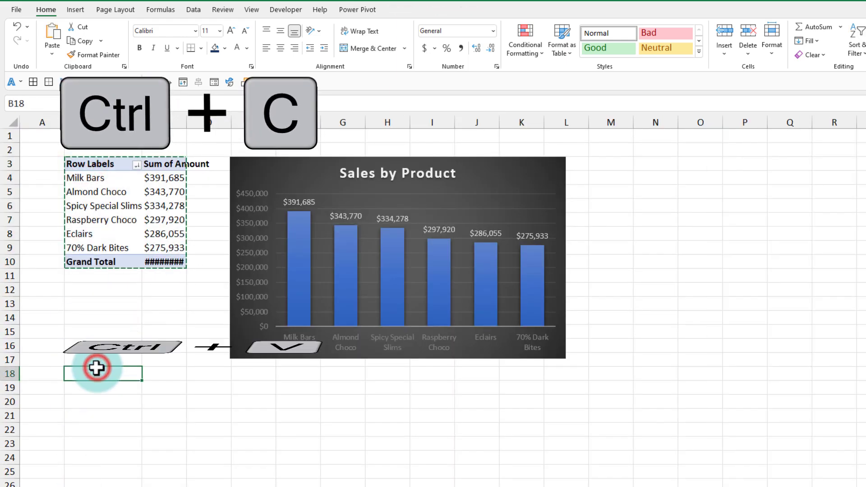
pyautogui.hotkey('ctrl', 'v')
# - Replace Product with Date in the copied pivot's rows to total Amount by month
pyautogui.click(129, 404)
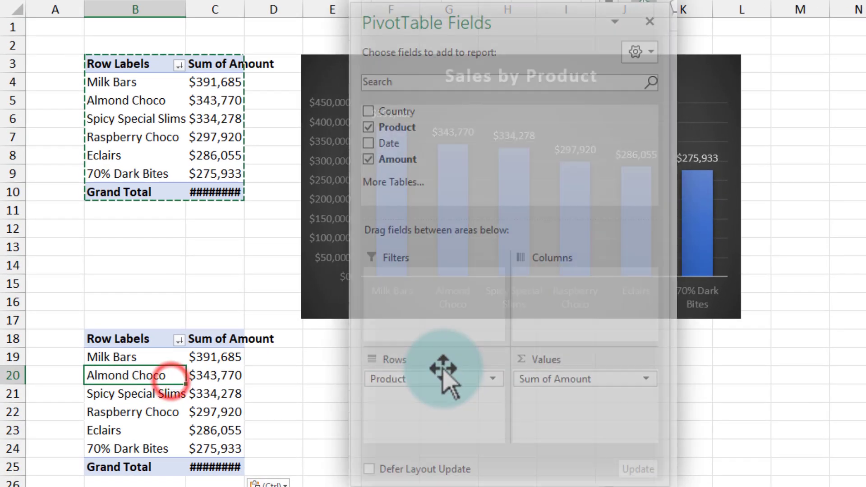
pyautogui.moveTo(763, 387); pyautogui.dragTo(709, 407)
pyautogui.moveTo(350, 412); pyautogui.dragTo(822, 353)
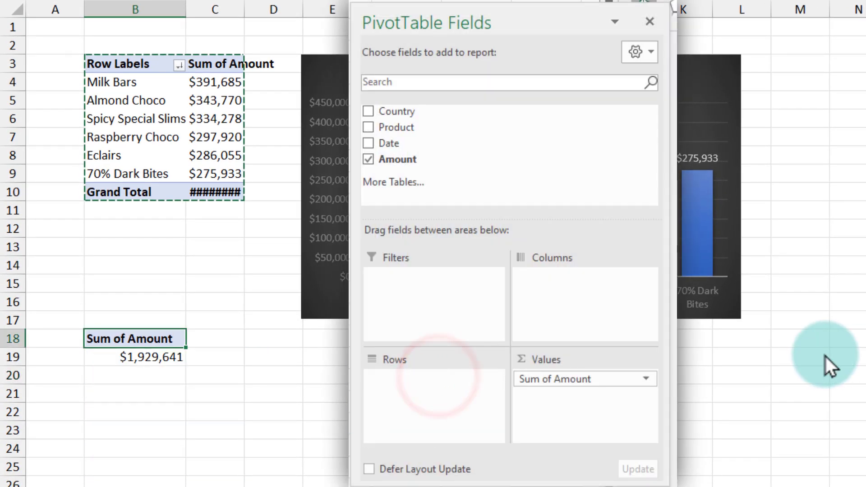
pyautogui.moveTo(427, 147); pyautogui.dragTo(434, 390)
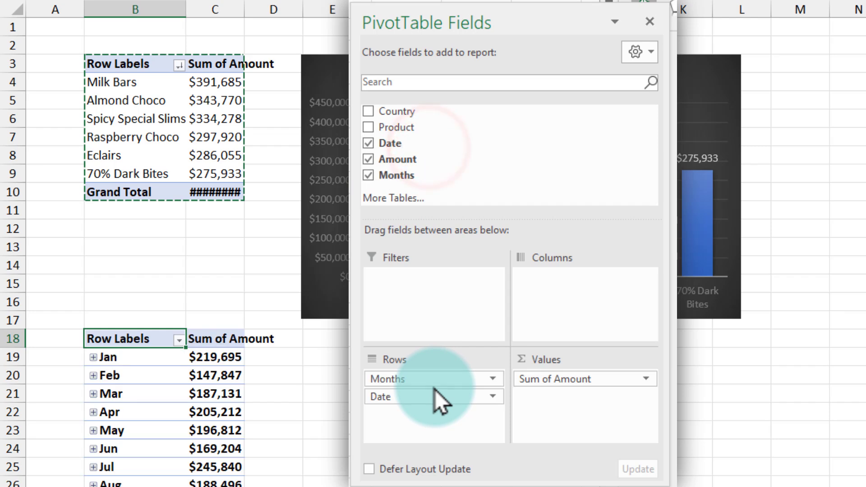
pyautogui.scroll(-1, 435, 390)
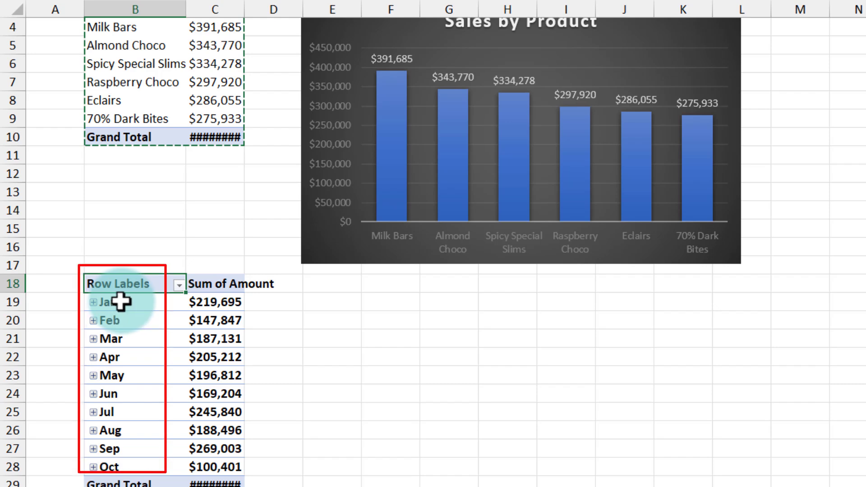
pyautogui.click(130, 321)
pyautogui.click(129, 359)
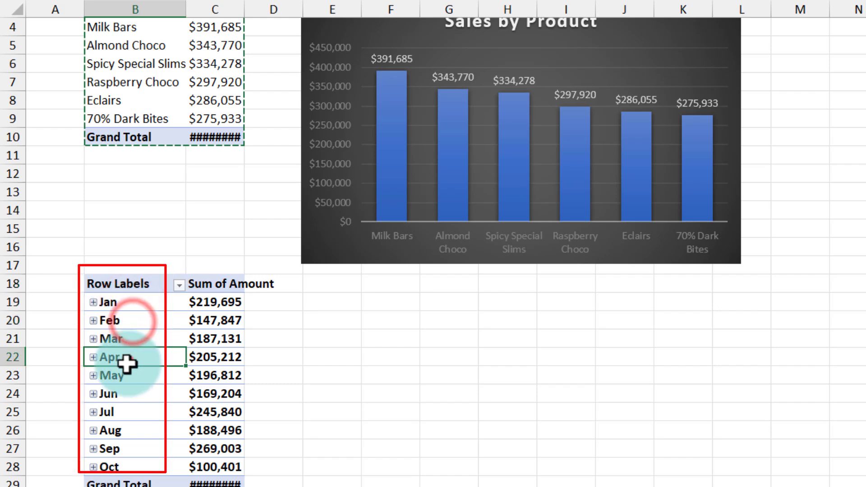
pyautogui.click(129, 415)
pyautogui.click(216, 303)
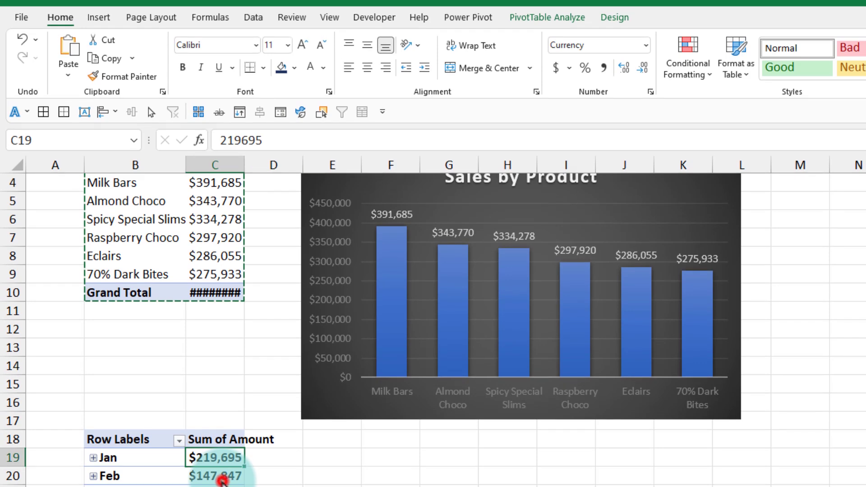
# - Insert a 2-D line pivot chart of the monthly totals and give it a dark style
pyautogui.click(100, 17)
pyautogui.click(613, 59)
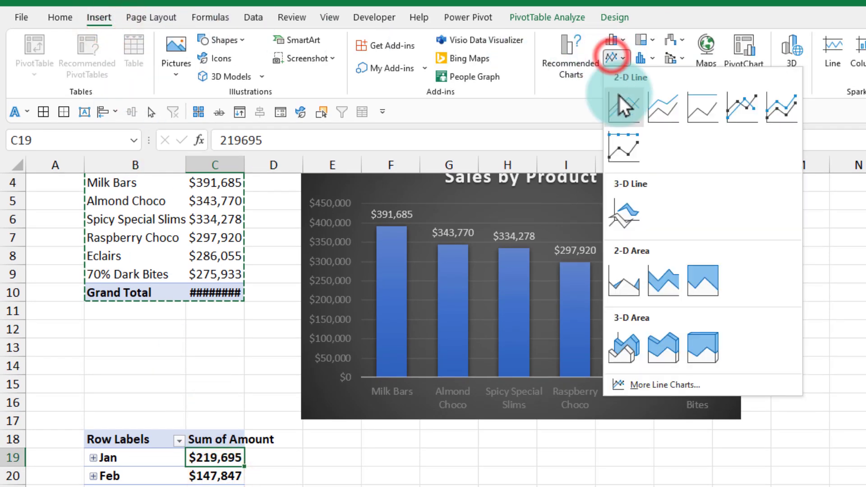
pyautogui.click(623, 101)
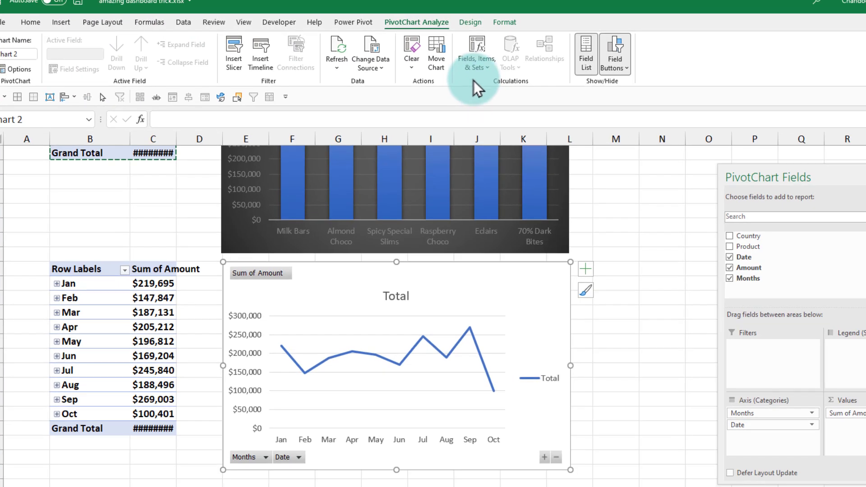
pyautogui.click(616, 17)
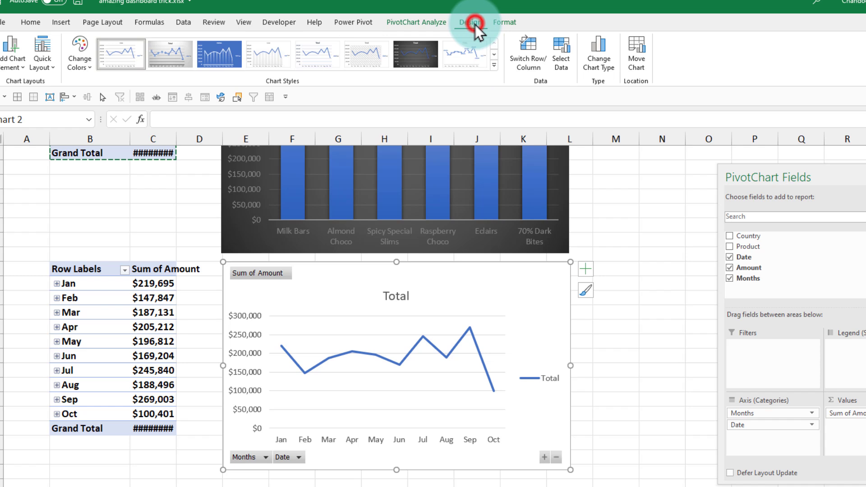
pyautogui.click(495, 66)
pyautogui.click(424, 72)
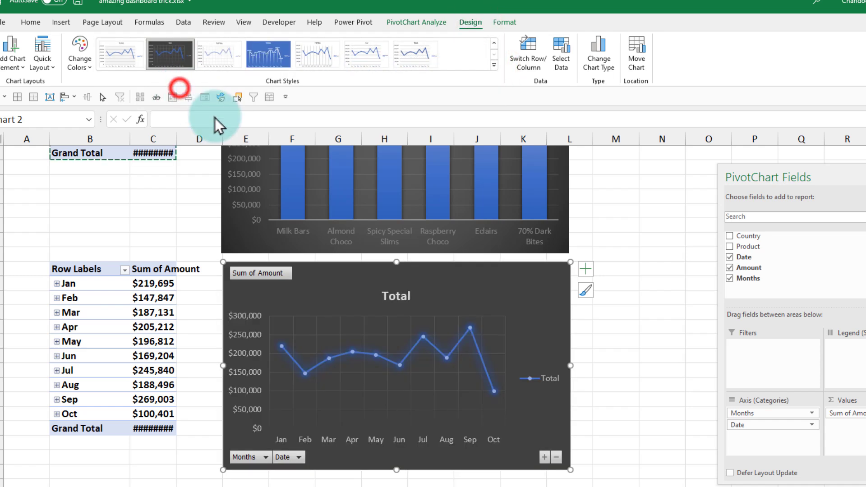
# - Retitle the line chart 'Sales Trend'
pyautogui.click(540, 379)
pyautogui.doubleClick(298, 198)
pyautogui.write('Sales Trend')
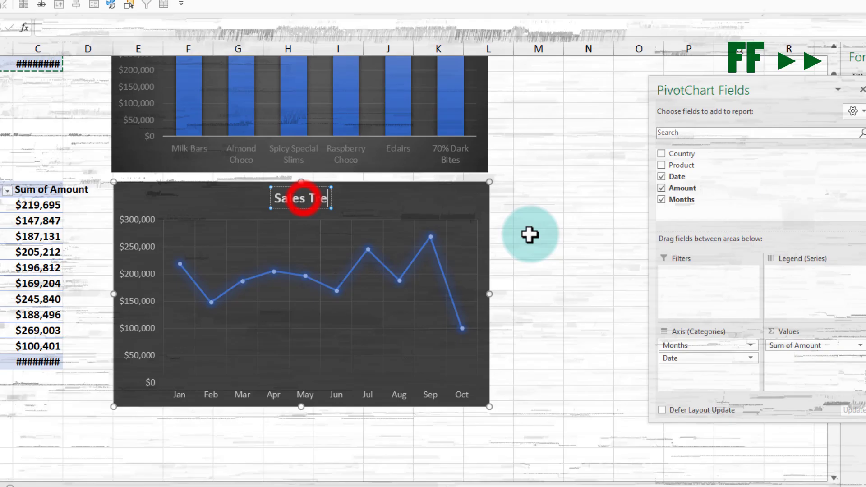
pyautogui.click(514, 285)
pyautogui.click(134, 235)
pyautogui.scroll(2, 590, 273)
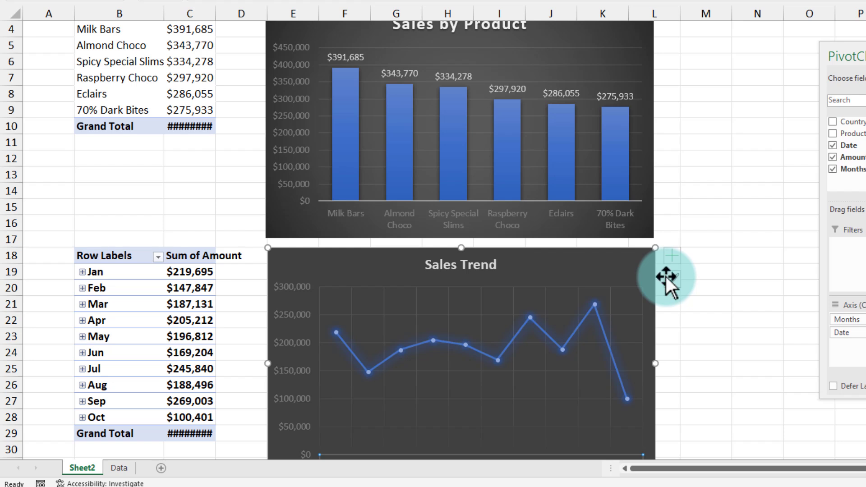
pyautogui.click(516, 332)
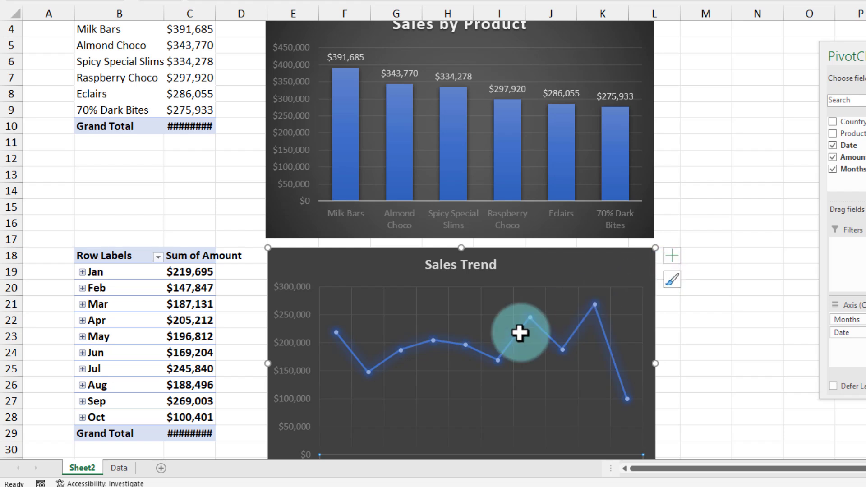
# - Add a new worksheet and name it 'Dashboard'
pyautogui.click(162, 468)
pyautogui.click(162, 468)
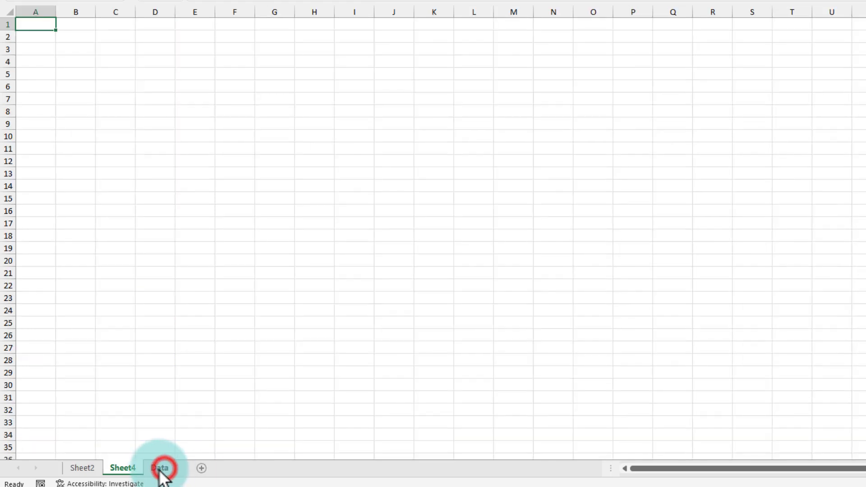
pyautogui.click(131, 468)
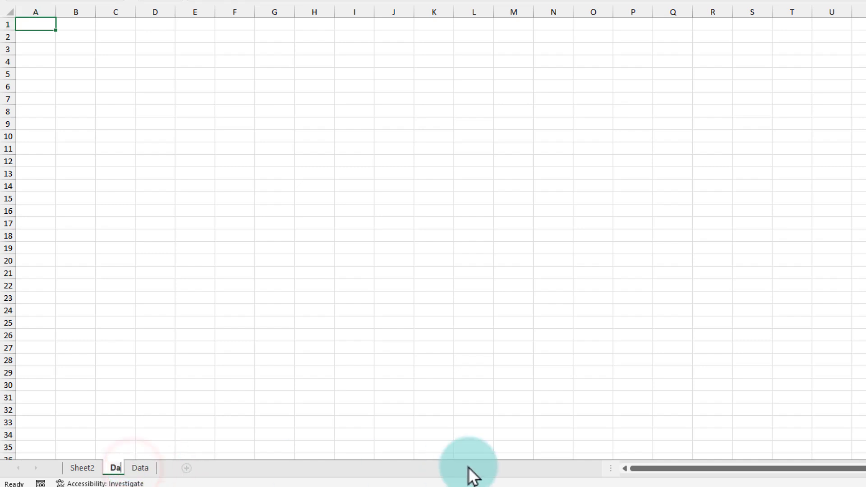
pyautogui.write('Dasg')
pyautogui.press('BackSpace')
pyautogui.write('hboard')
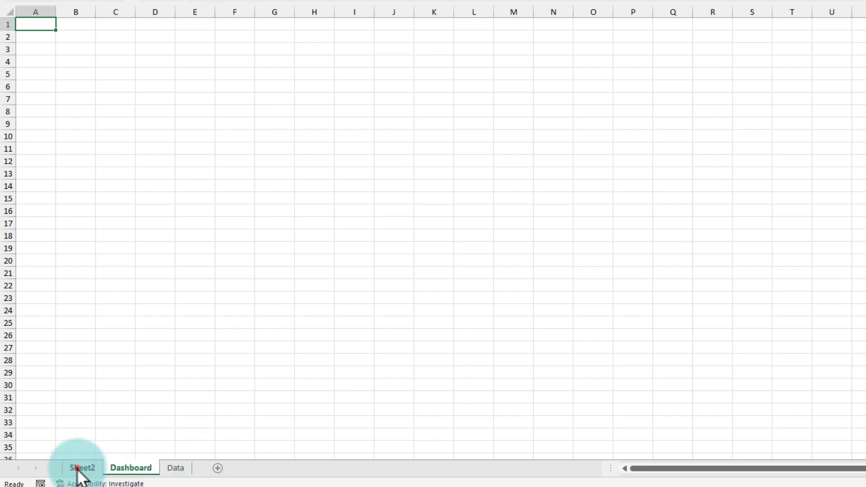
# - Move both charts from Sheet2 onto the Dashboard sheet, then return to Sheet2
pyautogui.click(79, 467)
pyautogui.click(296, 212)
pyautogui.keyDown('ctrl'); pyautogui.click(285, 257); pyautogui.keyUp('ctrl')
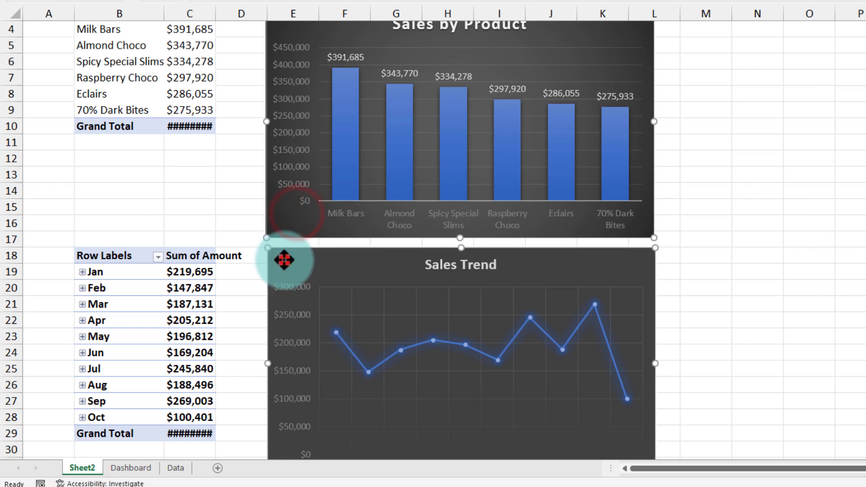
pyautogui.hotkey('ctrl', 'x')
pyautogui.click(131, 468)
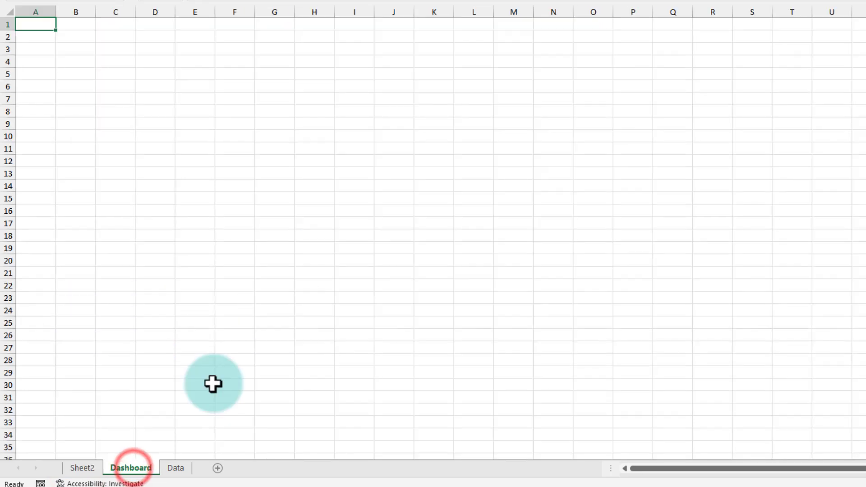
pyautogui.hotkey('ctrl', 'v')
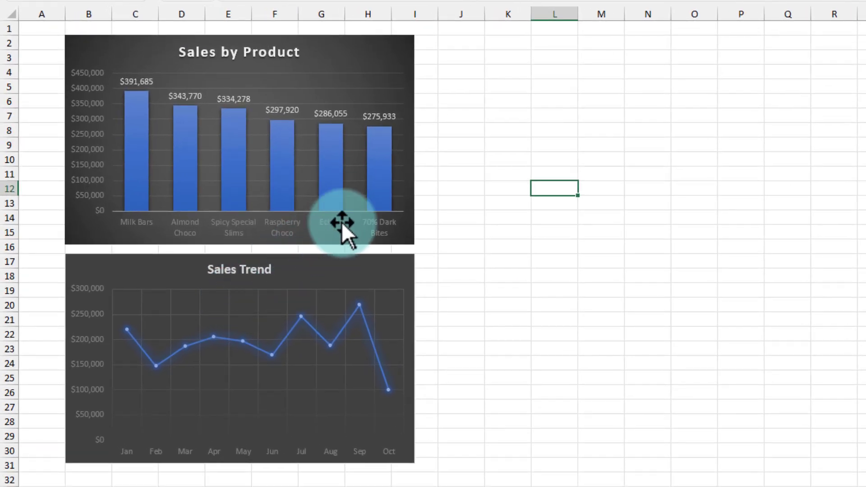
pyautogui.click(140, 486)
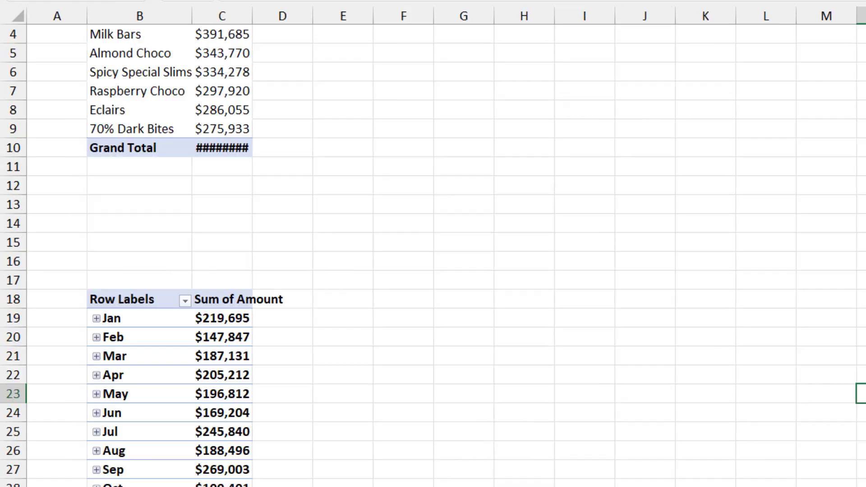
# - Add a Country slicer (Australia, Canada, India, New Zealand, UK, USA) from the product pivot table
pyautogui.click(195, 71)
pyautogui.scroll(1, 197, 70)
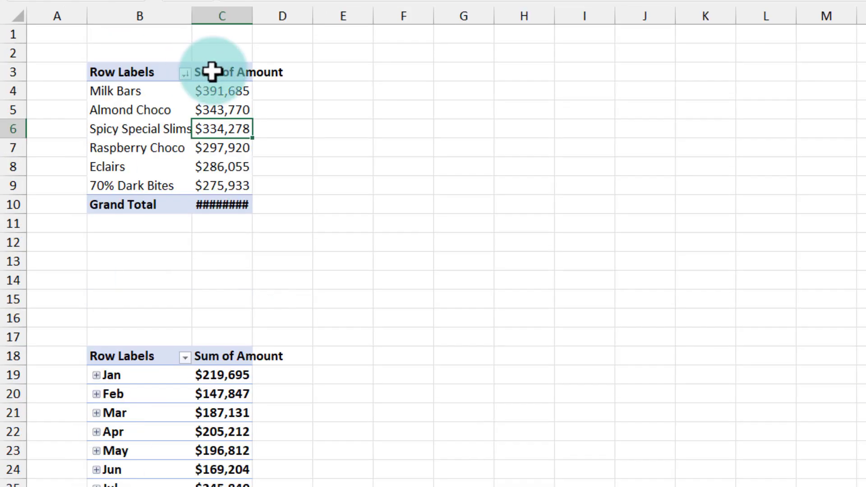
pyautogui.click(500, 102)
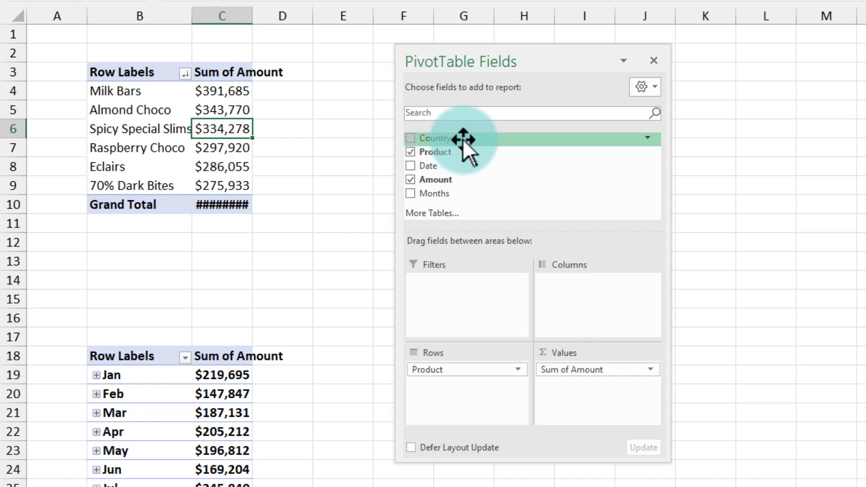
pyautogui.rightClick(473, 141)
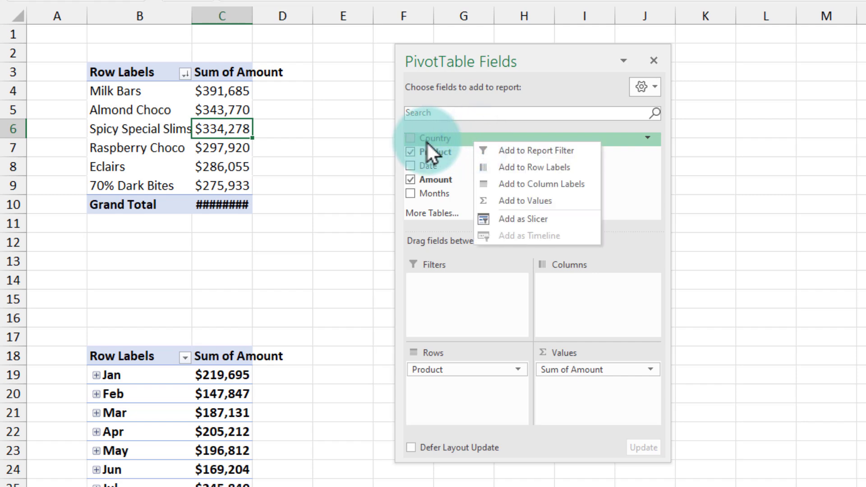
pyautogui.click(527, 219)
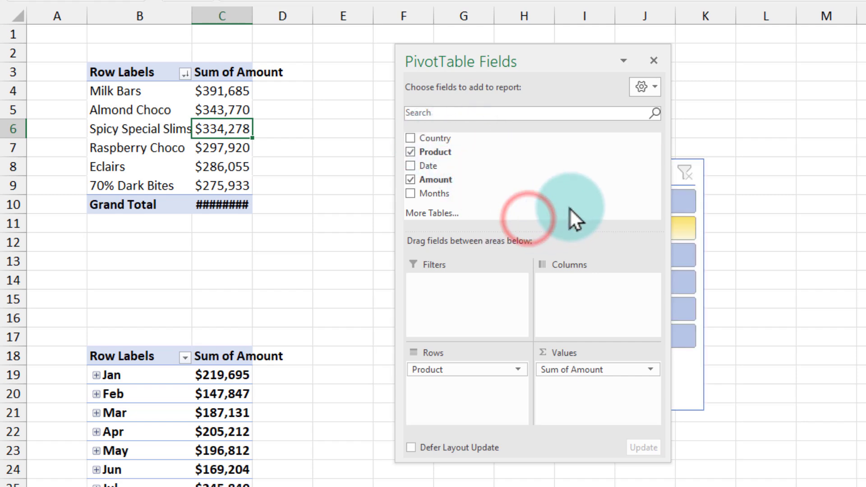
pyautogui.click(752, 344)
pyautogui.click(599, 391)
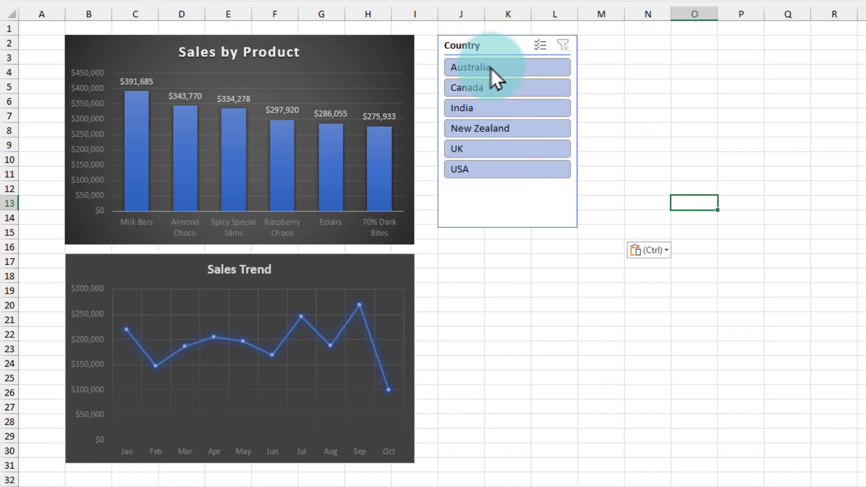
# - Test the slicer by filtering to Australia, then Canada, then back to Australia
pyautogui.click(491, 67)
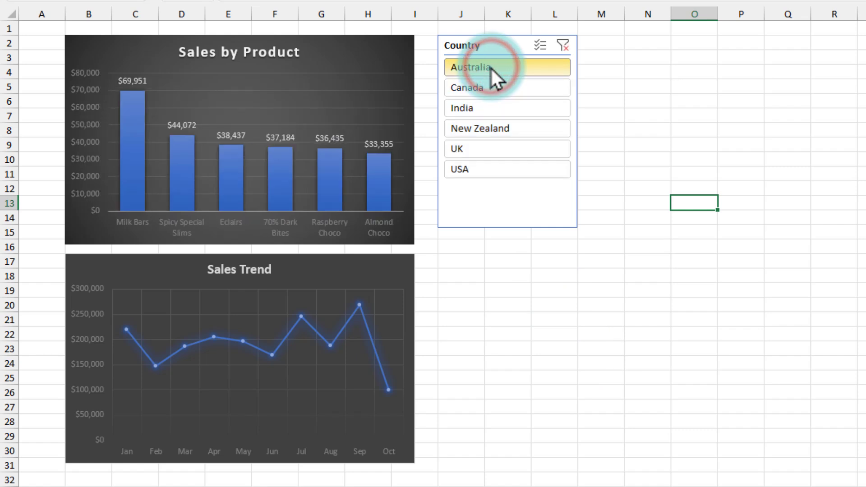
pyautogui.click(493, 87)
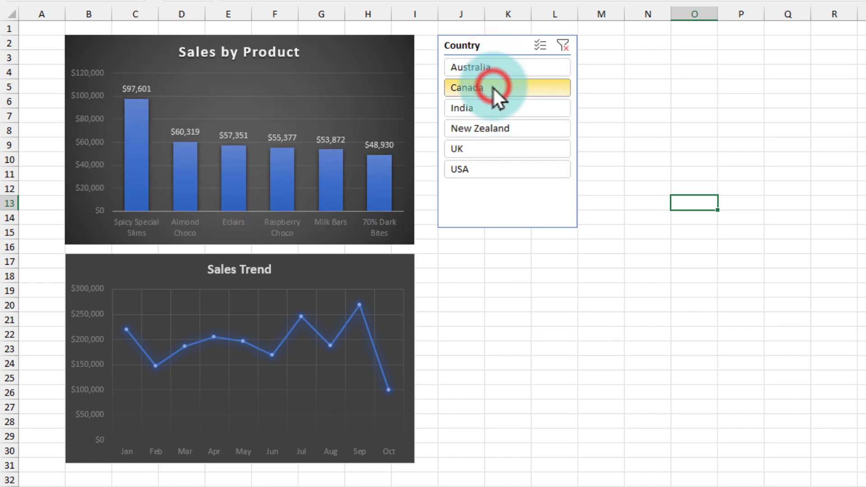
pyautogui.click(470, 68)
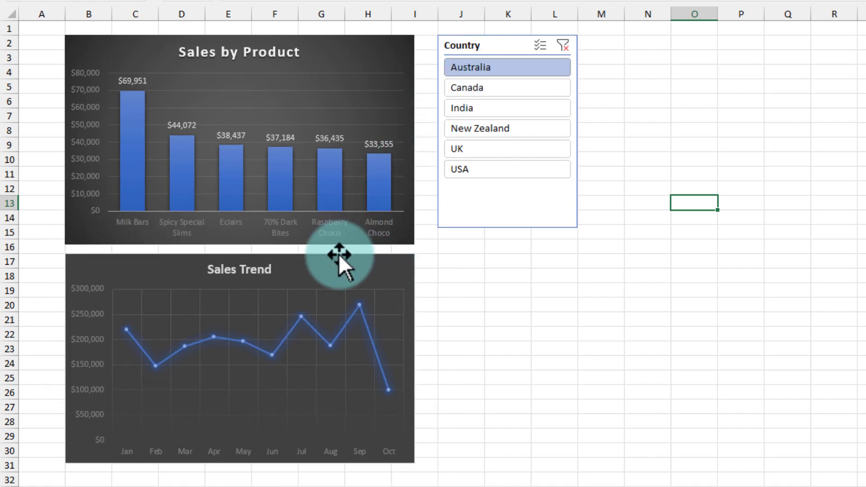
# - Connect the Country slicer to PivotTable7 through Report Connections so Sales Trend also filters
pyautogui.rightClick(520, 197)
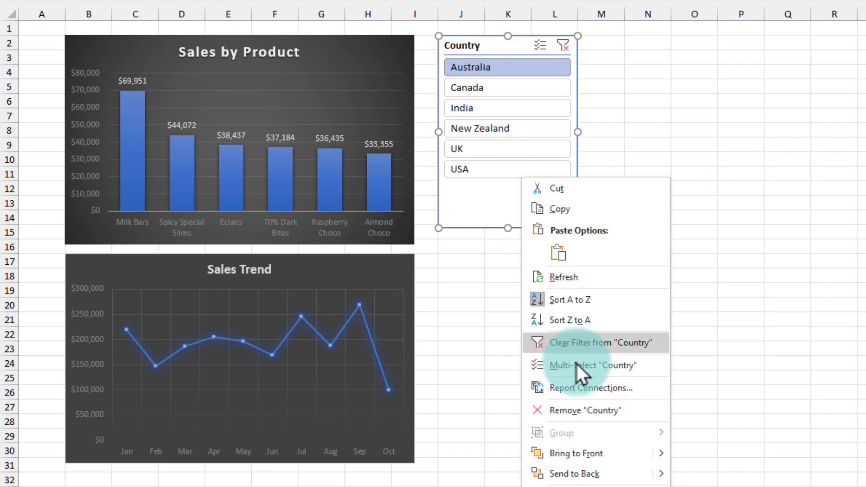
pyautogui.click(585, 389)
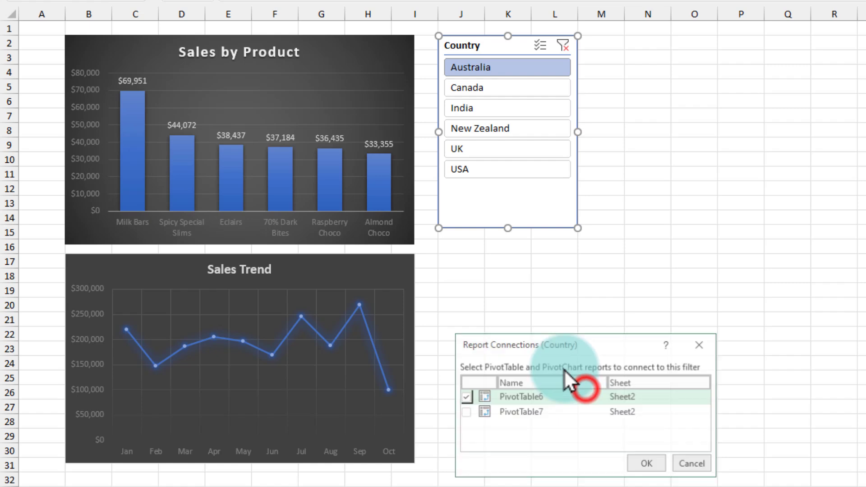
pyautogui.moveTo(537, 341); pyautogui.dragTo(406, 101)
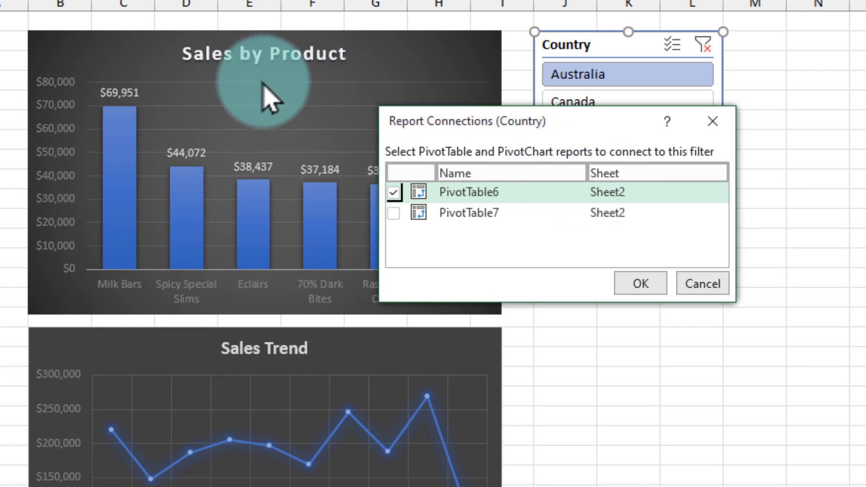
pyautogui.click(393, 213)
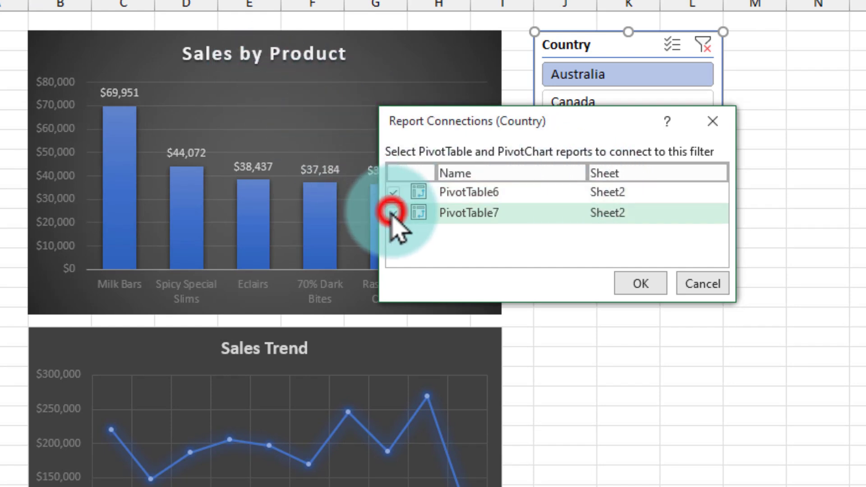
pyautogui.click(641, 284)
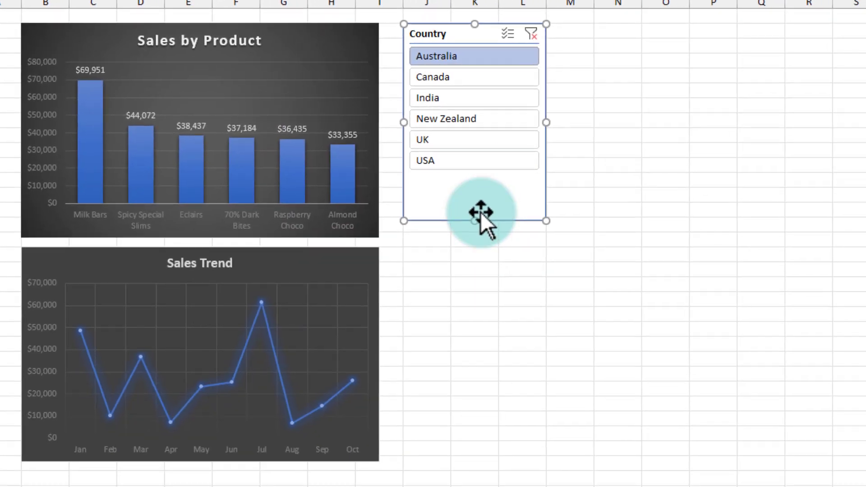
# - Filter both charts to Canada, India, then New Zealand in turn
pyautogui.click(444, 79)
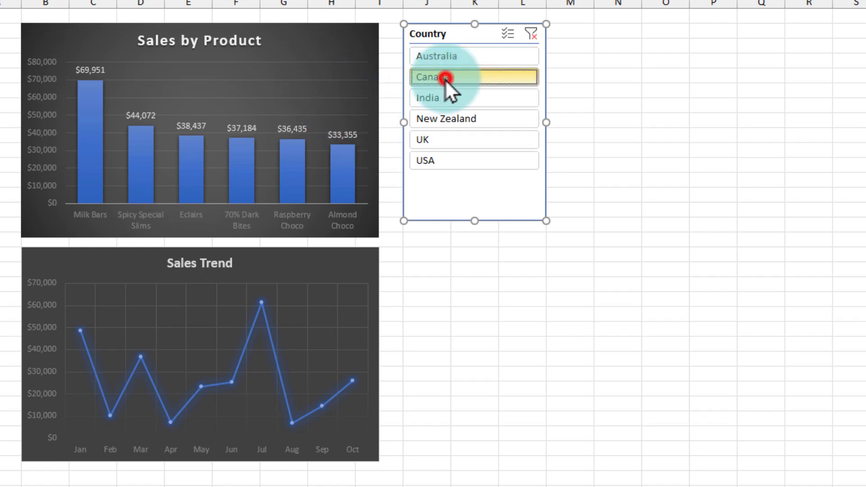
pyautogui.click(447, 98)
pyautogui.click(453, 118)
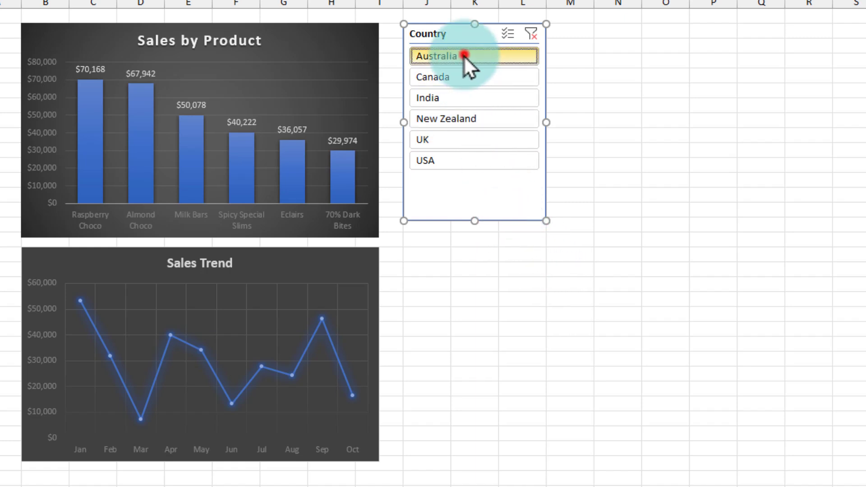
# - Select Australia and New Zealand together, leaving Milk Bars leading at $120,029
pyautogui.moveTo(464, 55); pyautogui.dragTo(469, 104)
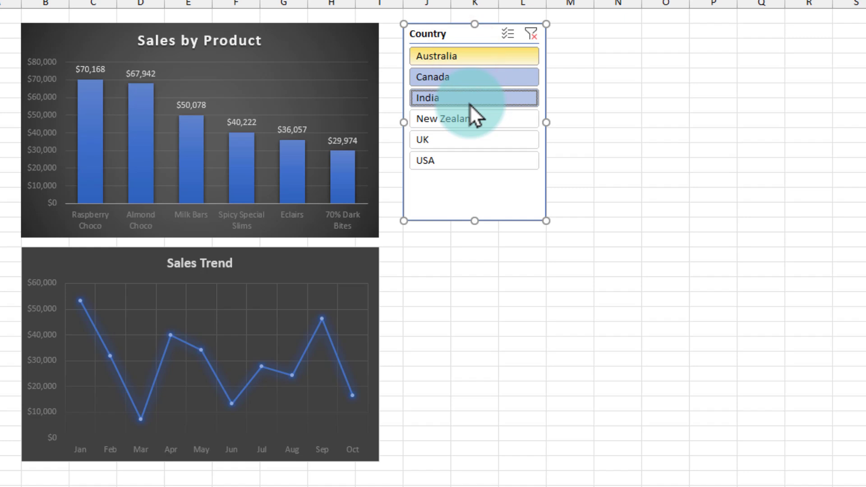
pyautogui.click(488, 56)
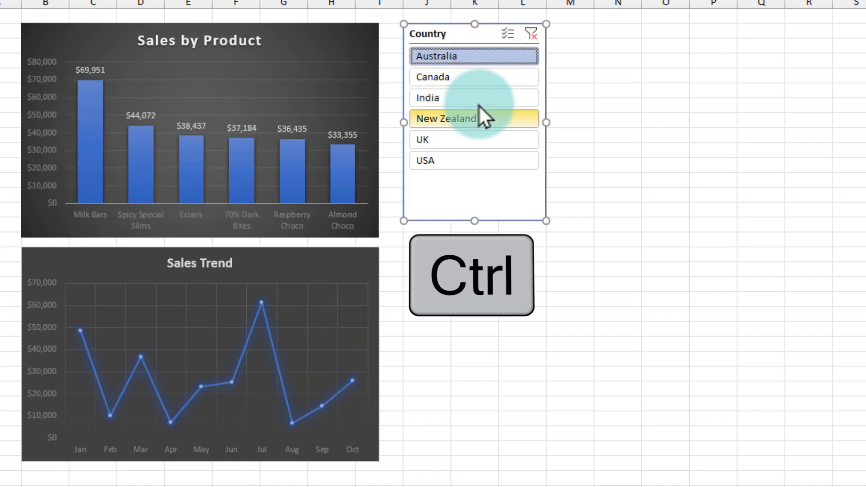
pyautogui.keyDown('ctrl'); pyautogui.click(459, 120); pyautogui.keyUp('ctrl')
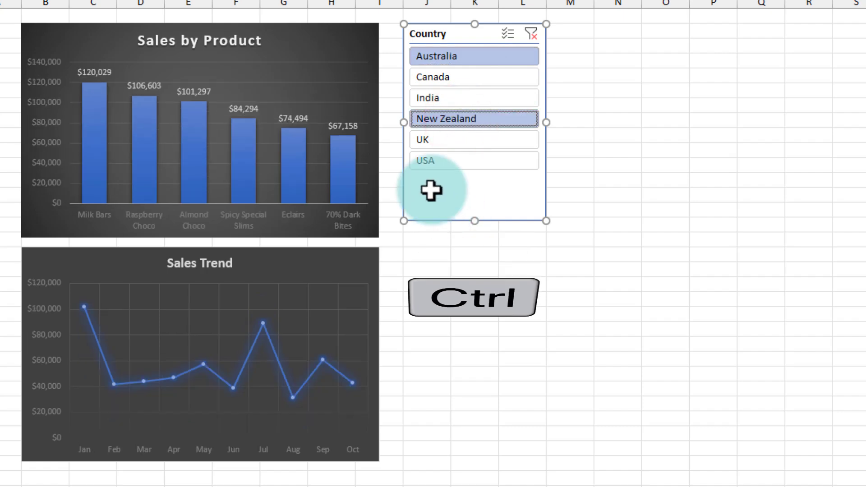